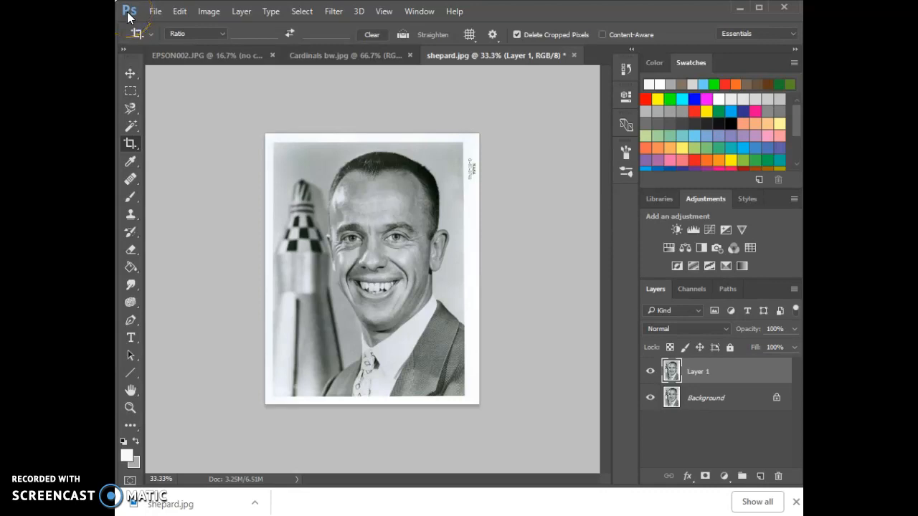
Remove all color from Layer 1 with a Hue/Saturation adjustment, setting Saturation to -100
click(209, 11)
mouse_move(215, 46)
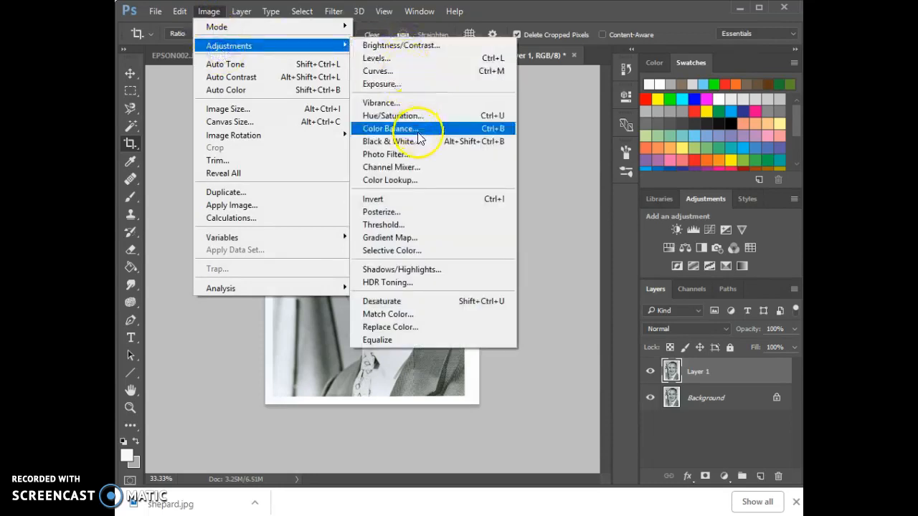
click(501, 115)
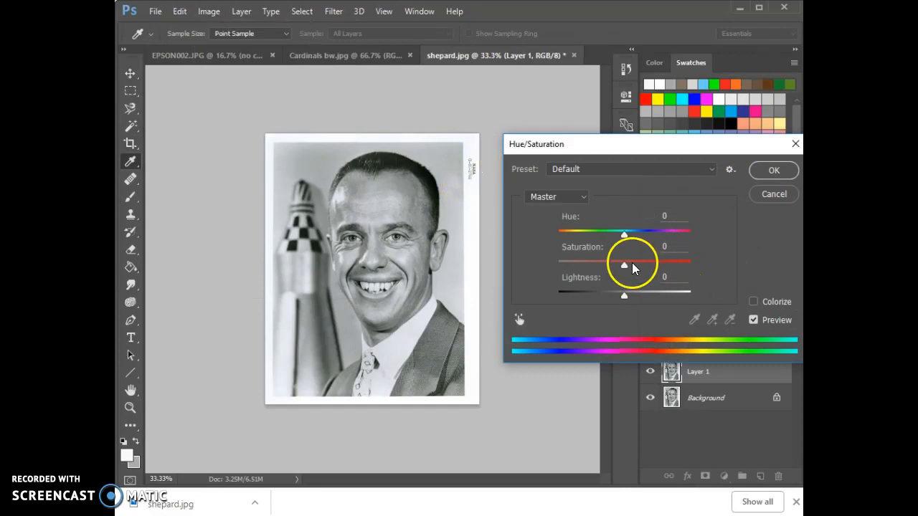
drag(624, 265, 529, 270)
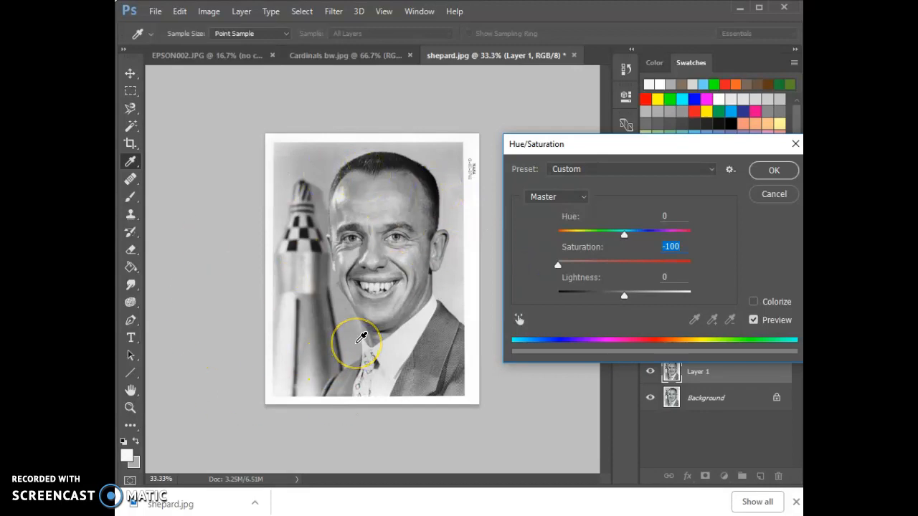
mouse_move(362, 337)
mouse_down()
mouse_move(364, 225)
mouse_move(340, 195)
mouse_move(346, 172)
mouse_up()
click(769, 170)
key(c)
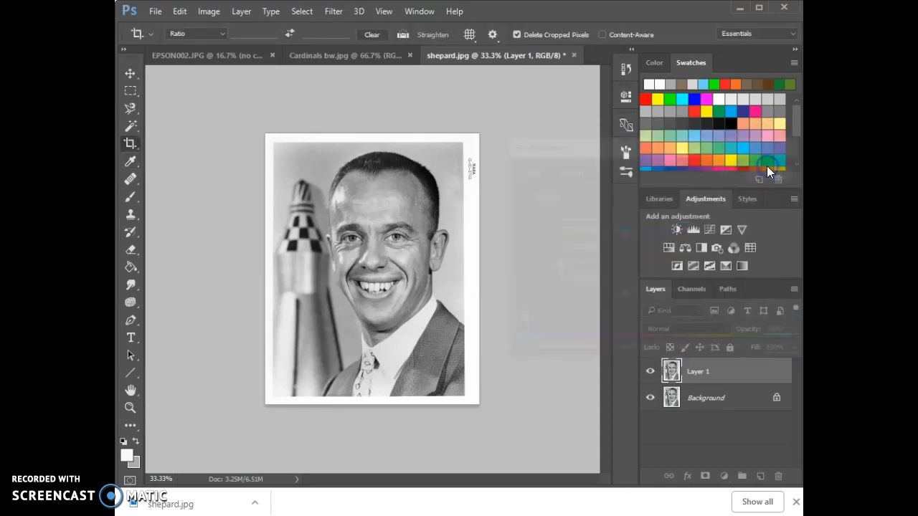
Compare the original opened photo with the desaturated version using the document history, ending on the Hue/Saturation state
click(626, 68)
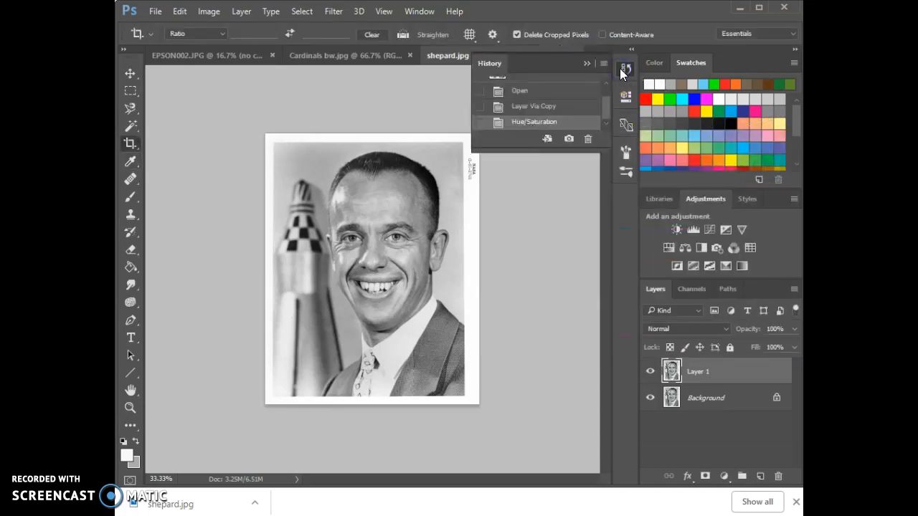
click(570, 92)
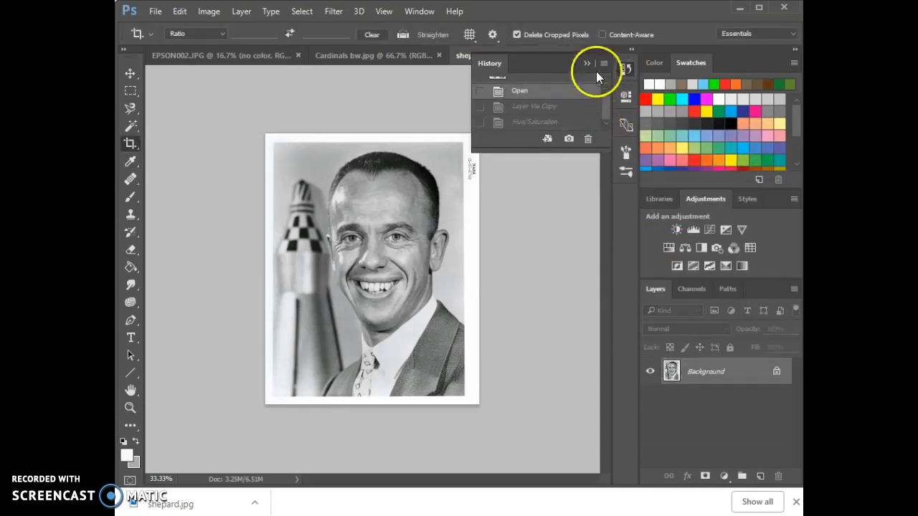
click(574, 122)
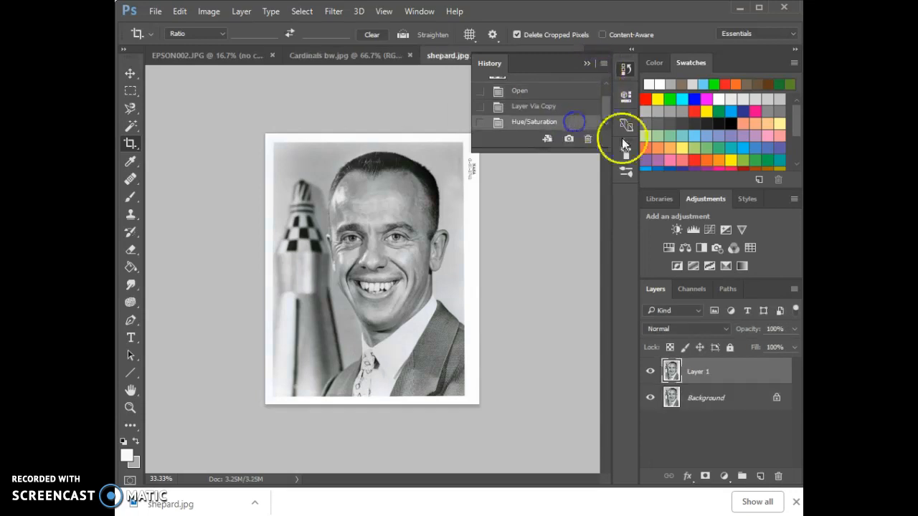
click(585, 63)
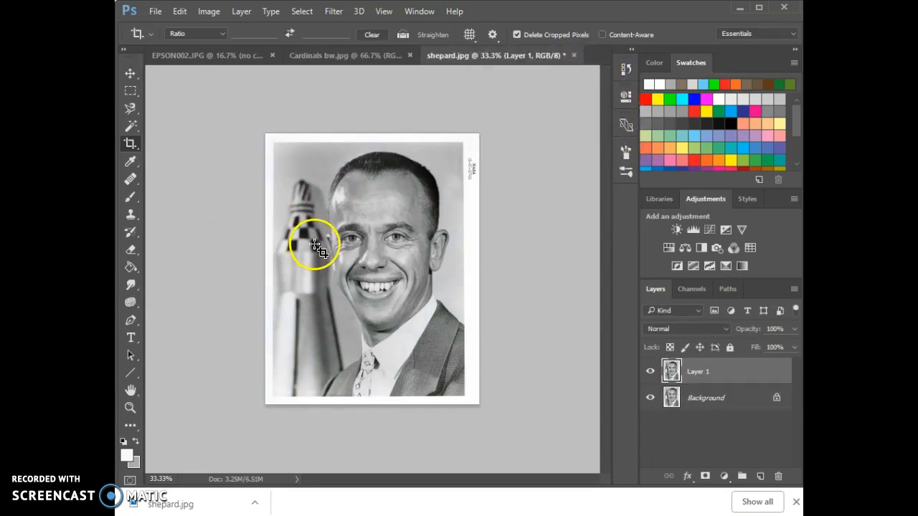
click(207, 10)
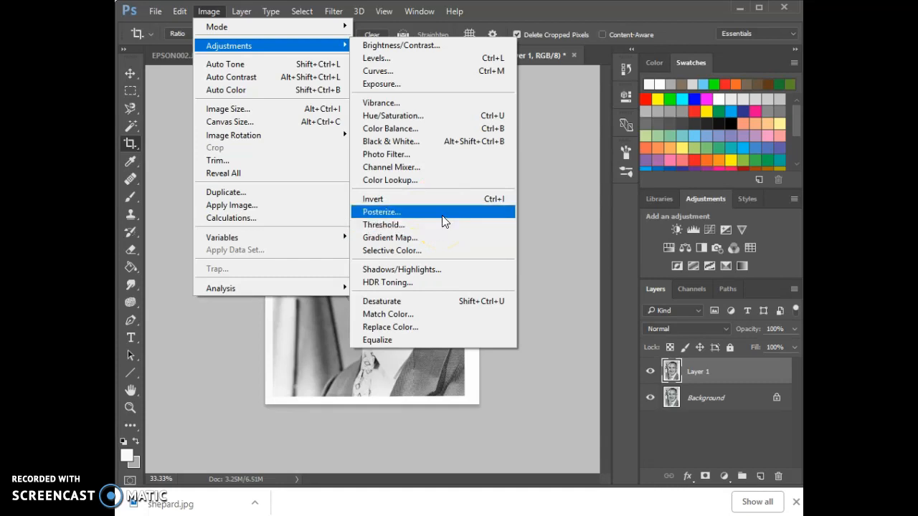
click(442, 215)
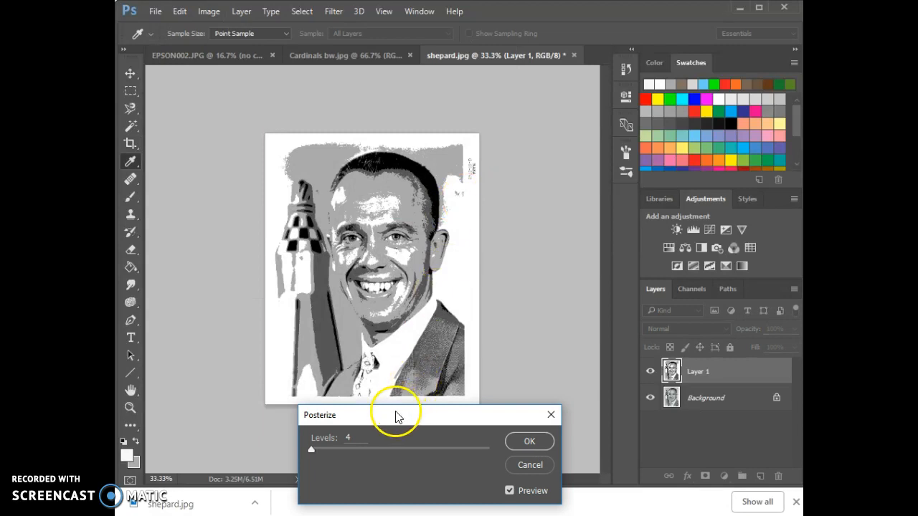
click(342, 442)
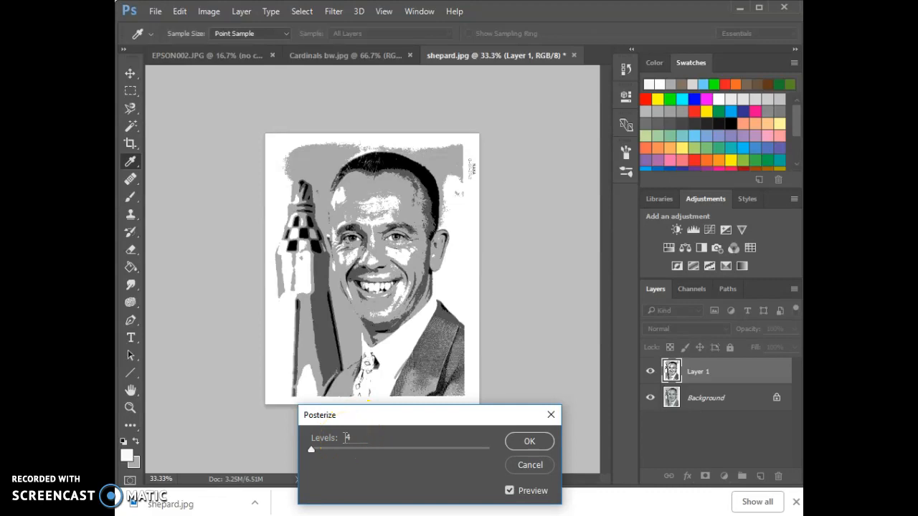
click(354, 440)
text(2)
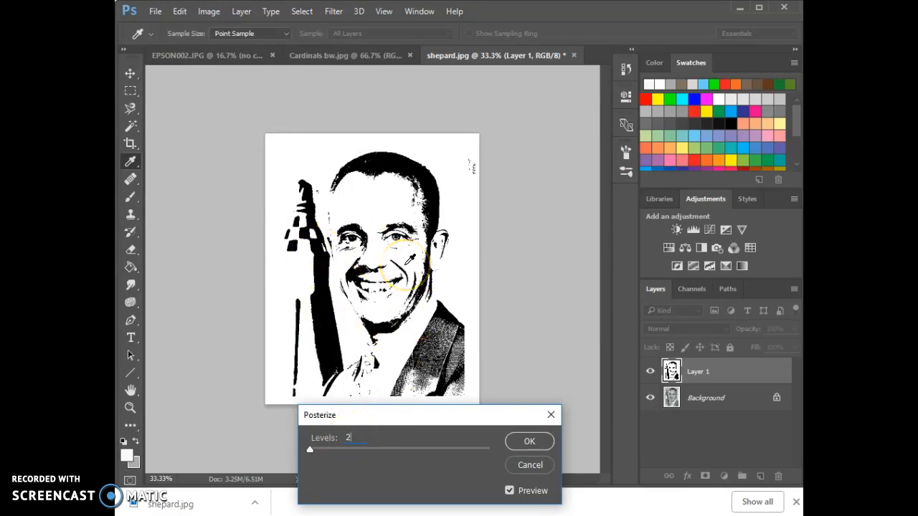
key(ctrl+plus)
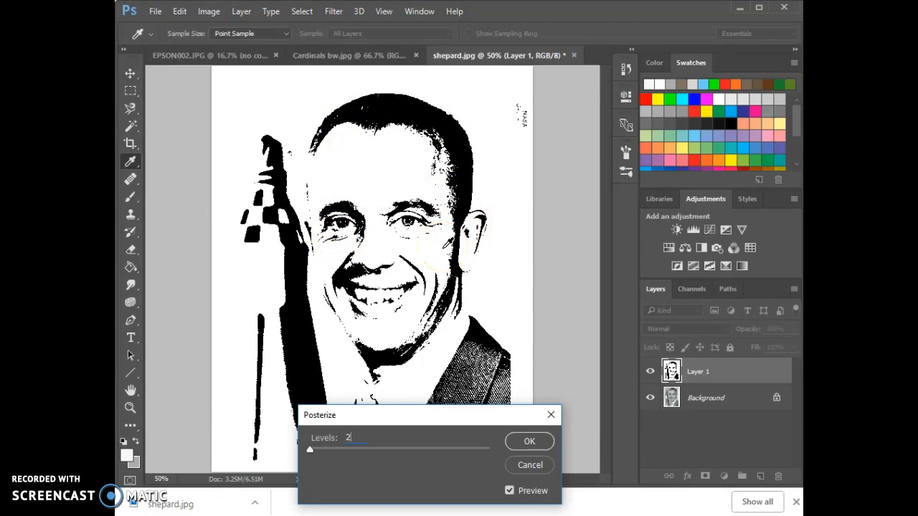
text(3)
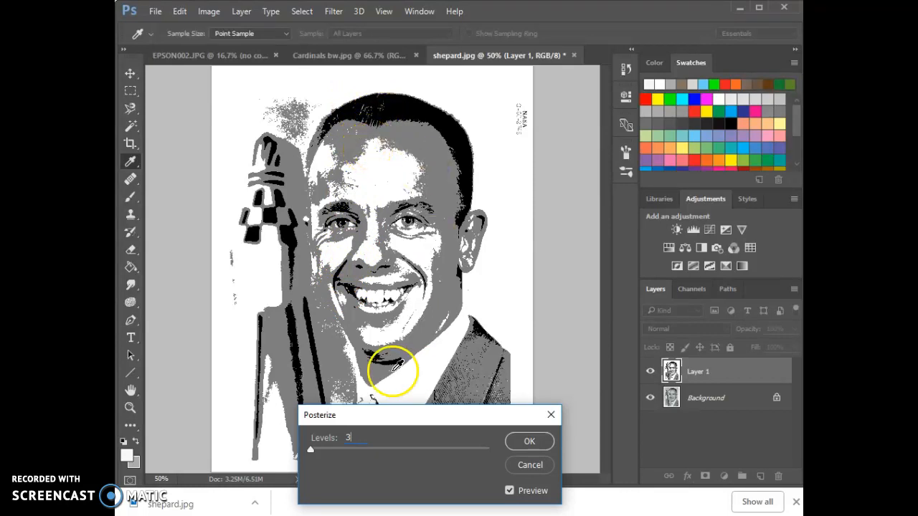
click(528, 467)
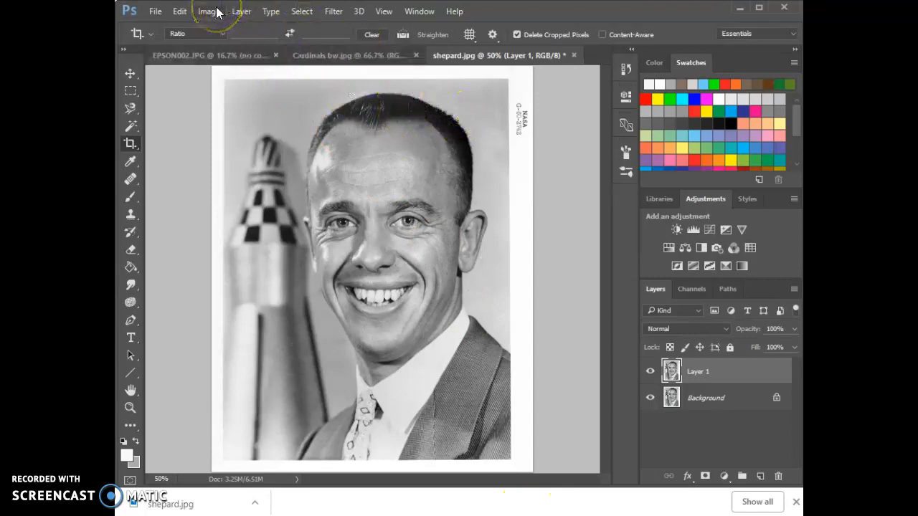
click(625, 69)
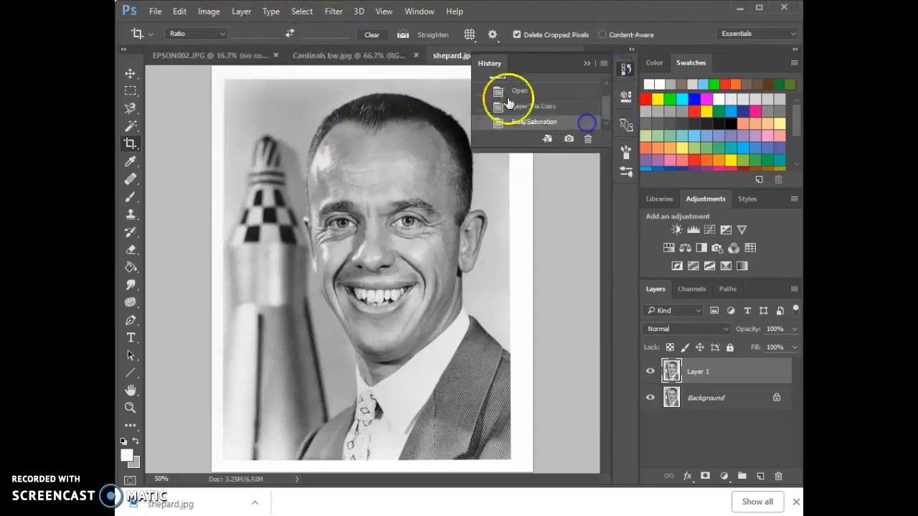
click(587, 64)
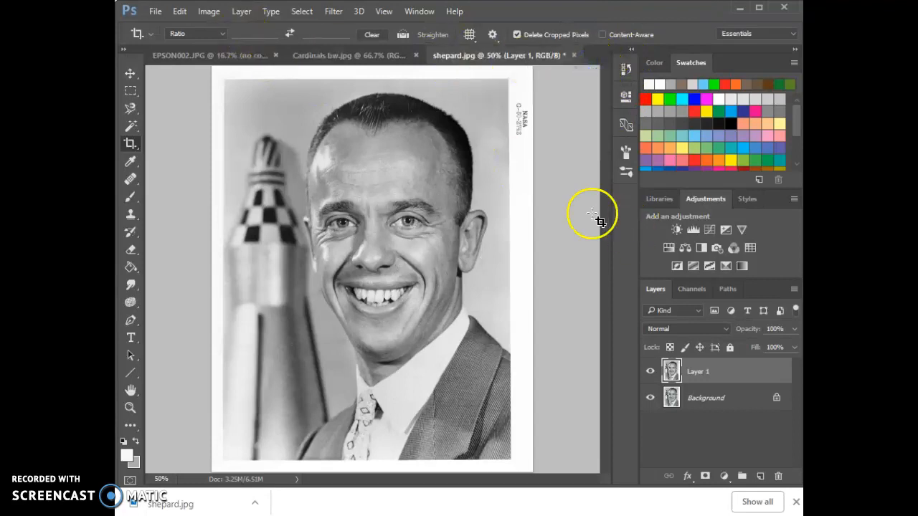
Duplicate Layer 1, hide the copy, and rename the original layer "posterize"
key(ctrl+j)
click(649, 370)
double_click(696, 398)
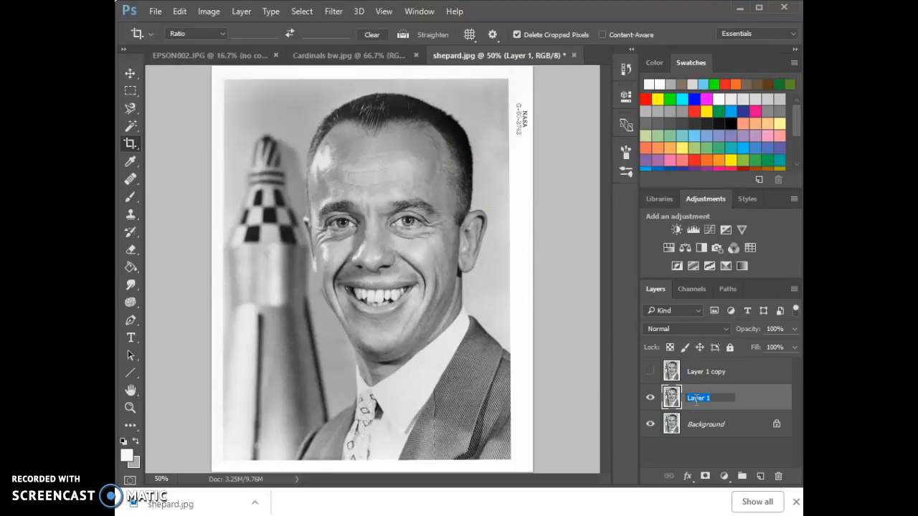
text(posterize)
click(696, 400)
Apply a Posterize adjustment with 2 levels to the posterize layer
click(216, 15)
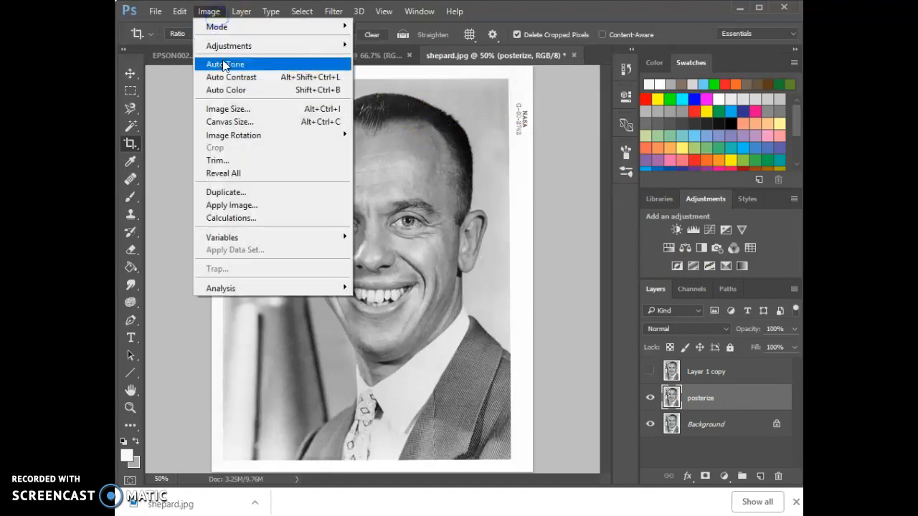
mouse_move(240, 48)
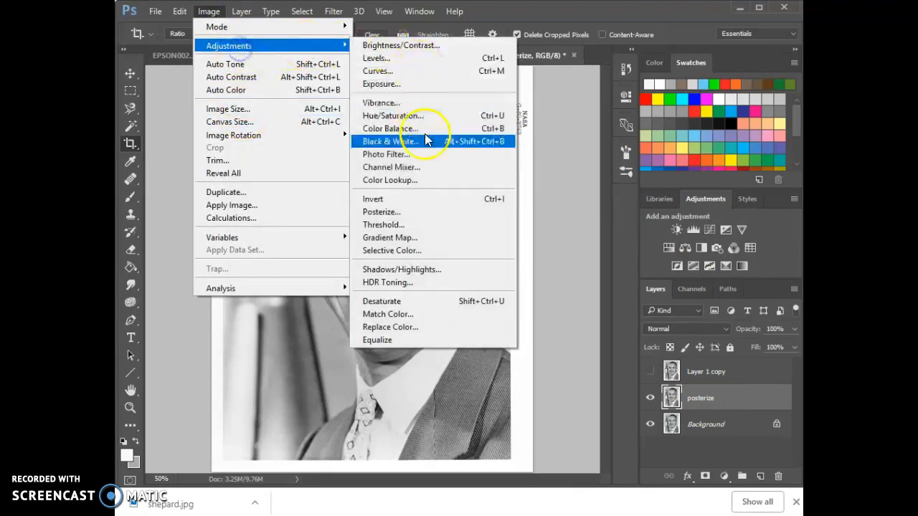
click(444, 211)
double_click(350, 439)
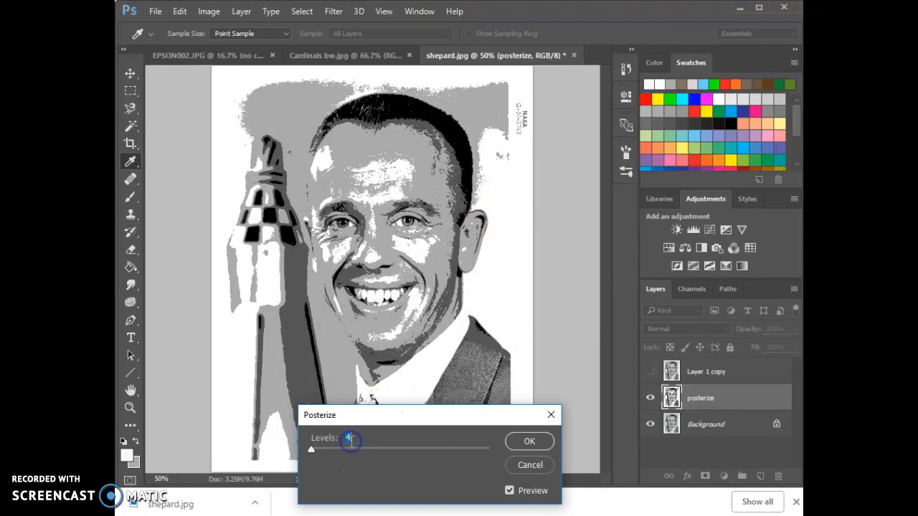
text(2)
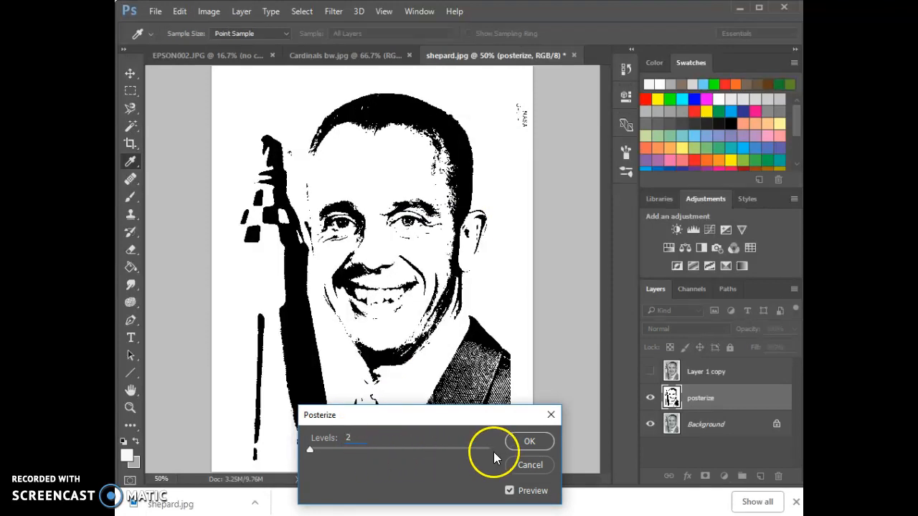
click(519, 443)
key(c)
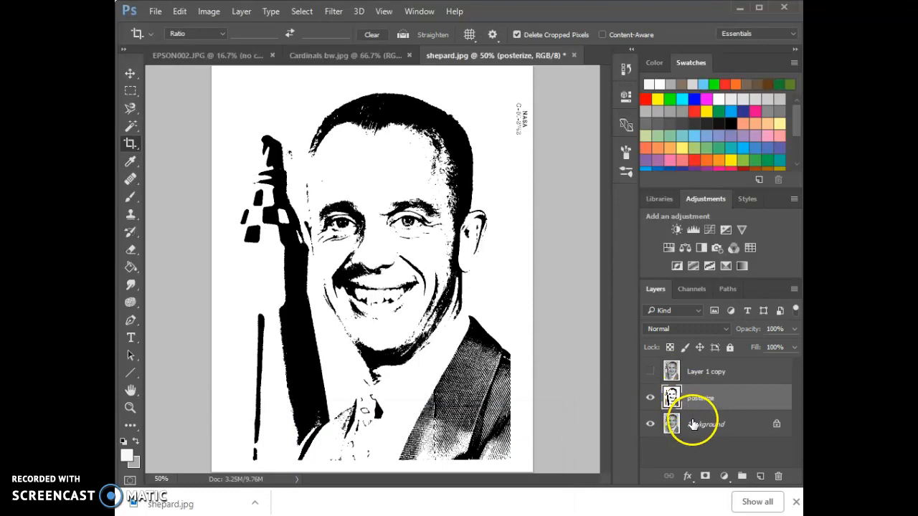
Compare the posterized layer with the grayscale photo by toggling the visibility of Layer 1 copy
click(690, 426)
drag(684, 428, 709, 398)
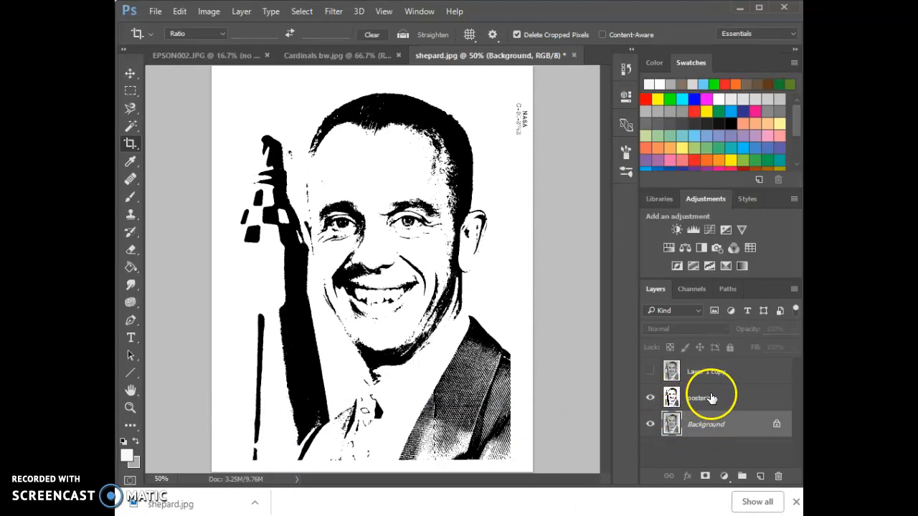
click(710, 398)
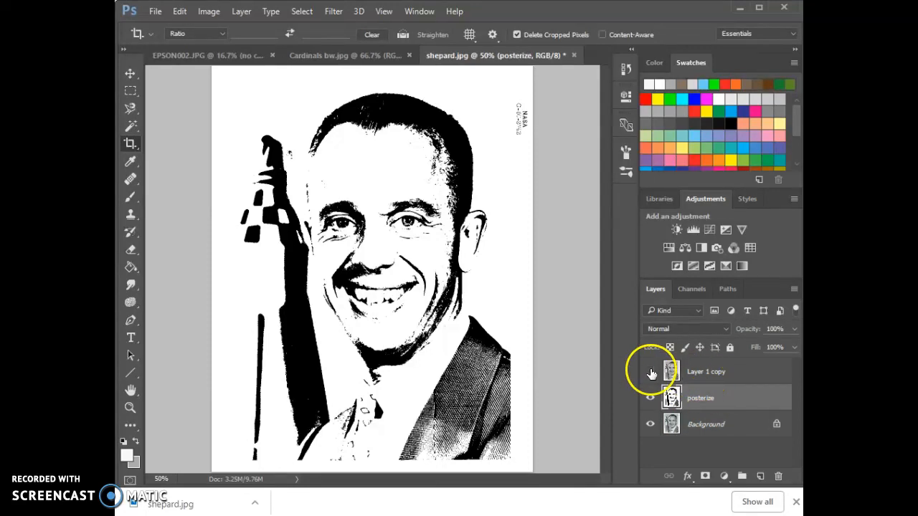
click(650, 372)
click(650, 372)
click(651, 372)
click(652, 373)
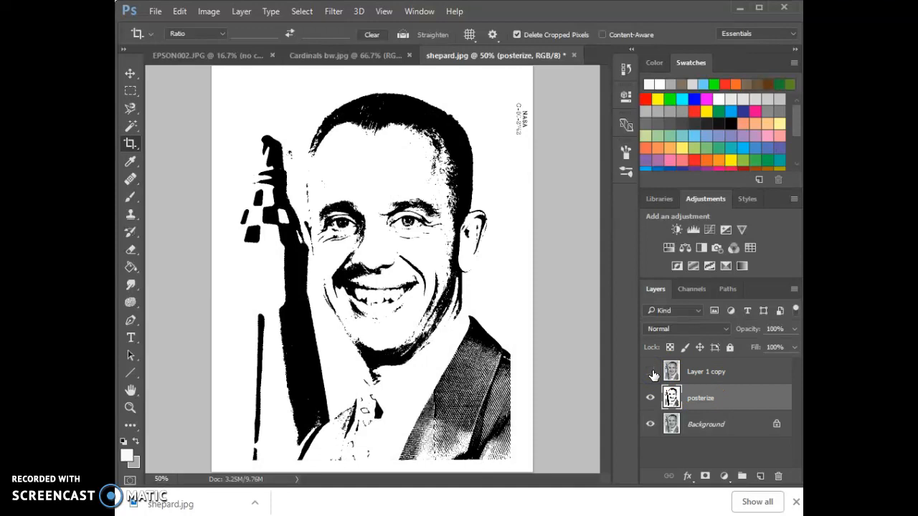
Show Layer 1 copy and rename it "threshold"
click(651, 374)
double_click(689, 373)
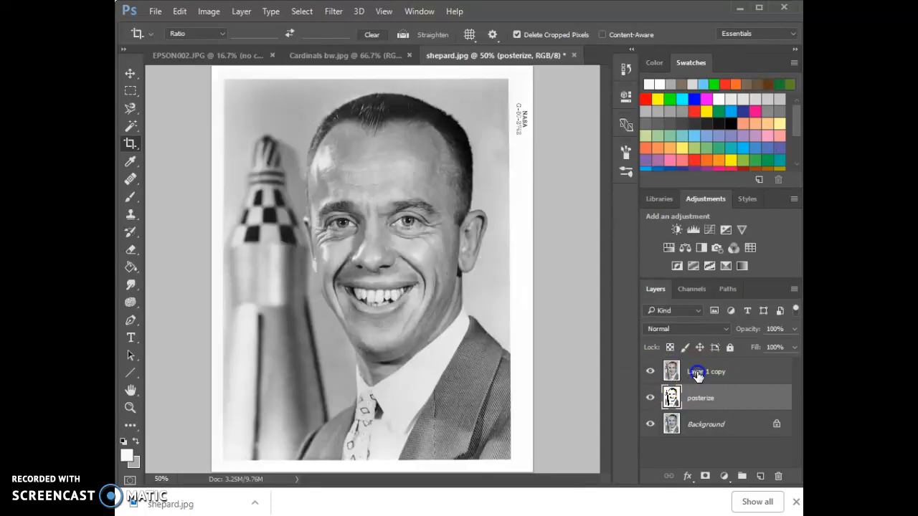
text(thresh)
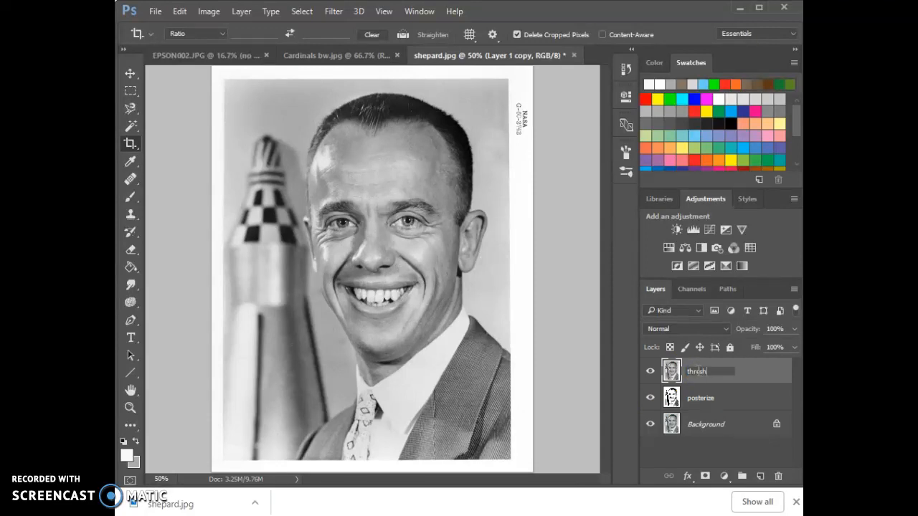
text(old)
key(Return)
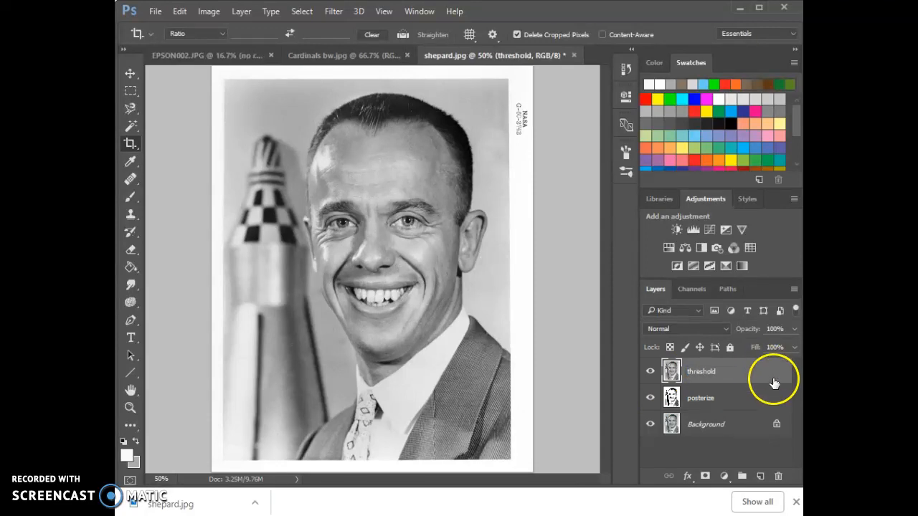
Apply a Threshold adjustment with a threshold level of 137 to the threshold layer
click(209, 11)
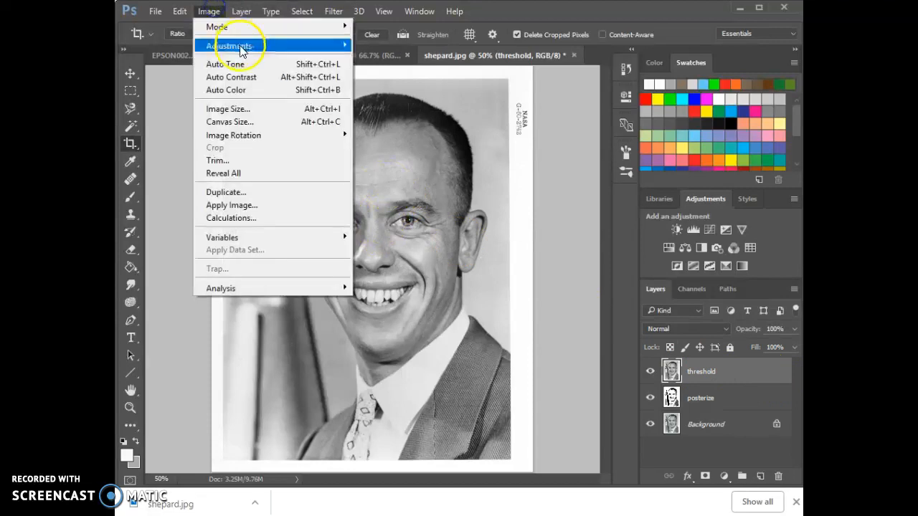
mouse_move(241, 46)
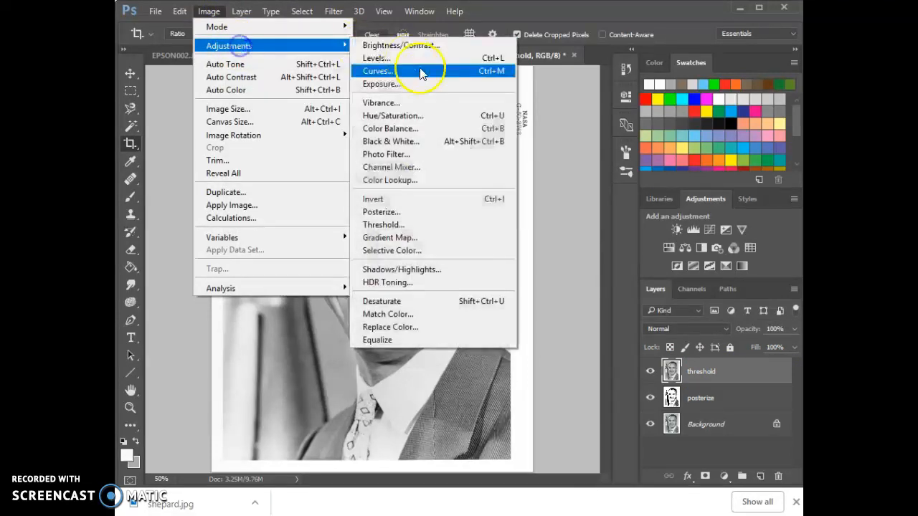
click(442, 225)
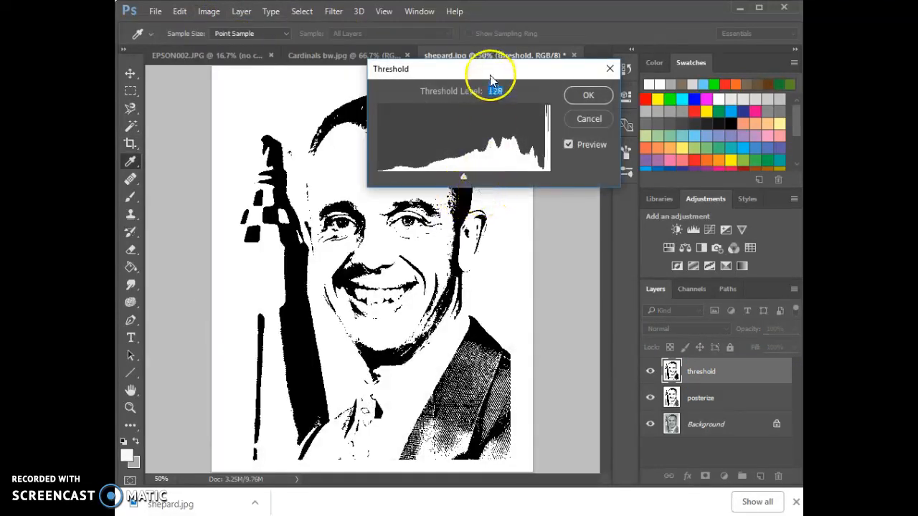
drag(490, 71, 538, 31)
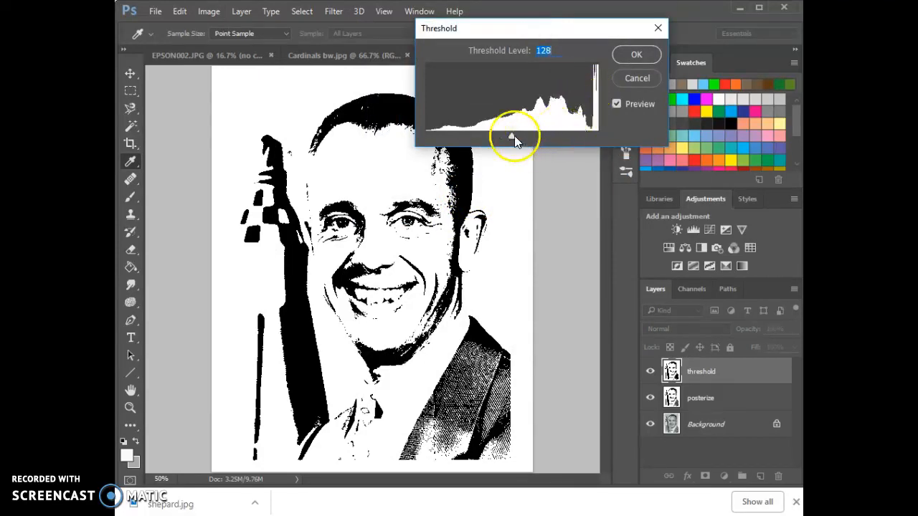
drag(511, 136, 529, 144)
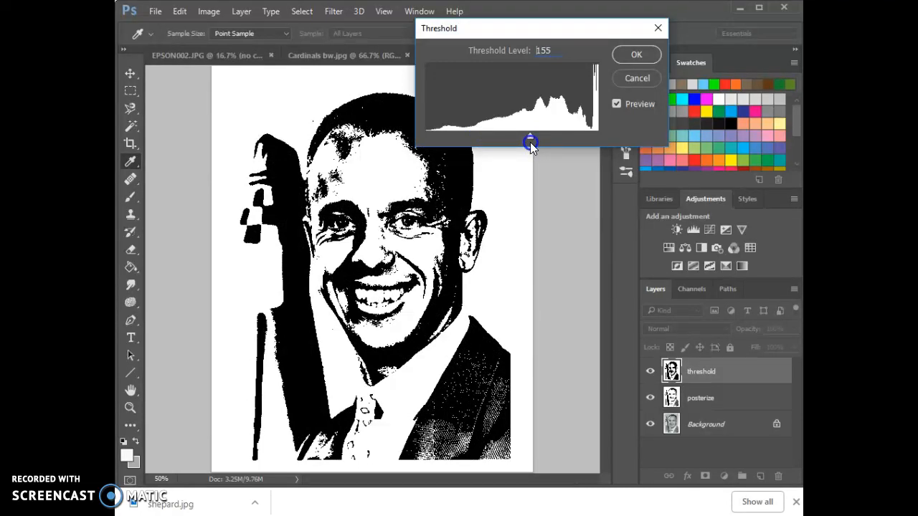
drag(530, 144, 519, 144)
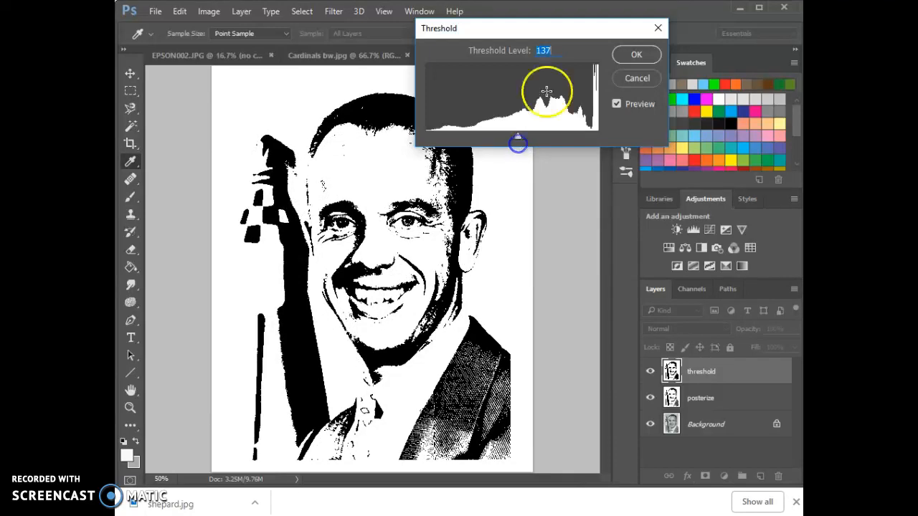
click(624, 55)
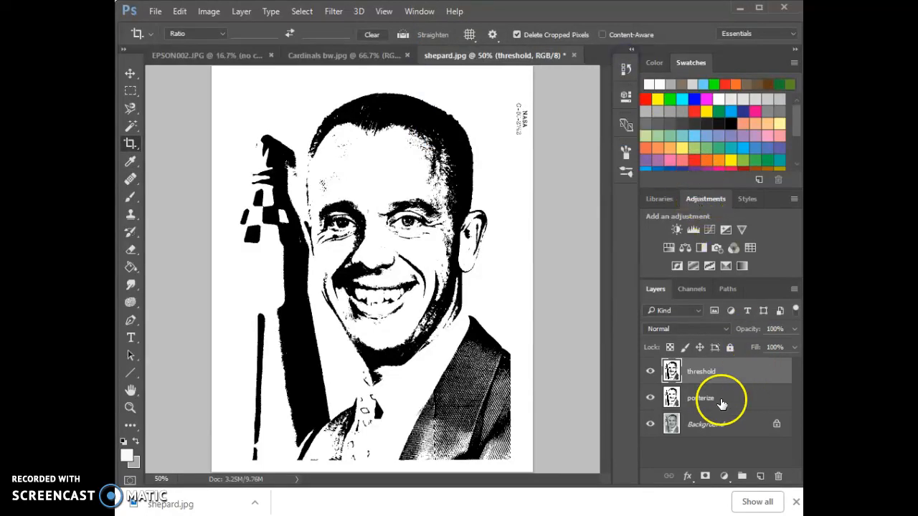
Duplicate the Background layer and move the copy to the top of the layer stack
click(710, 424)
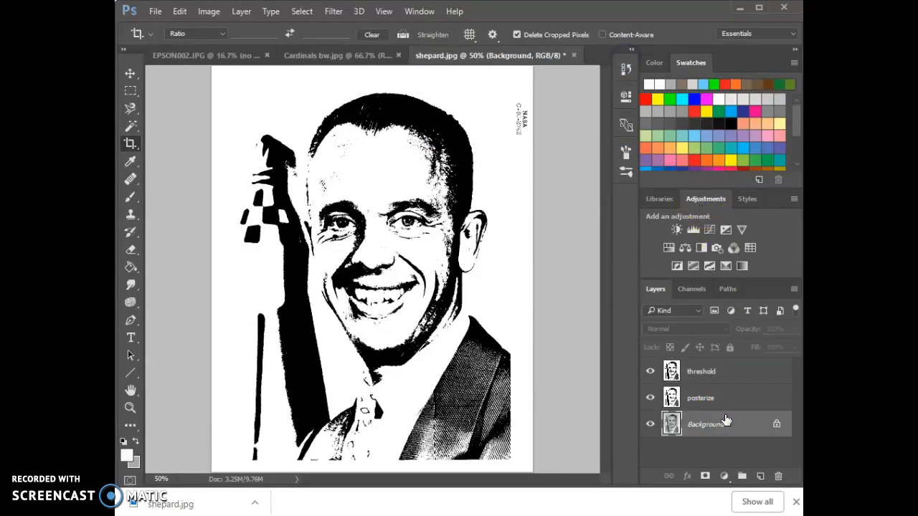
key(ctrl+j)
drag(726, 423, 674, 369)
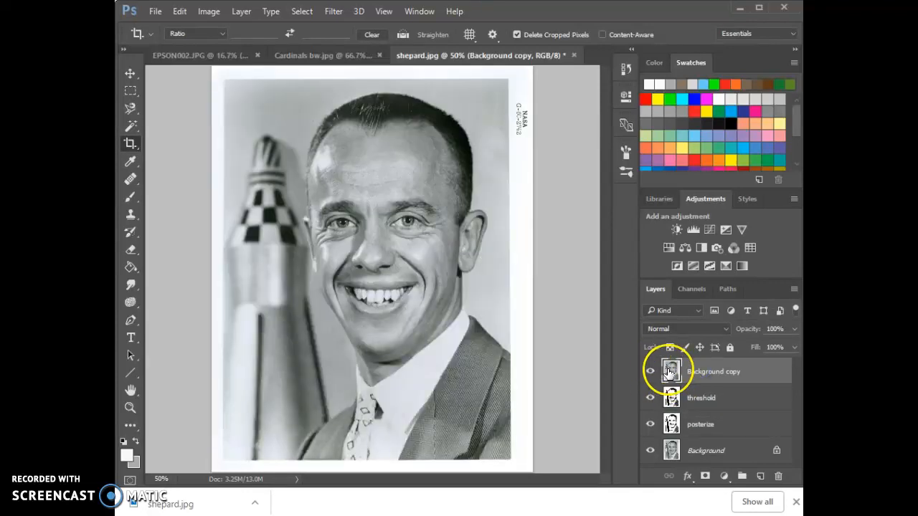
click(671, 369)
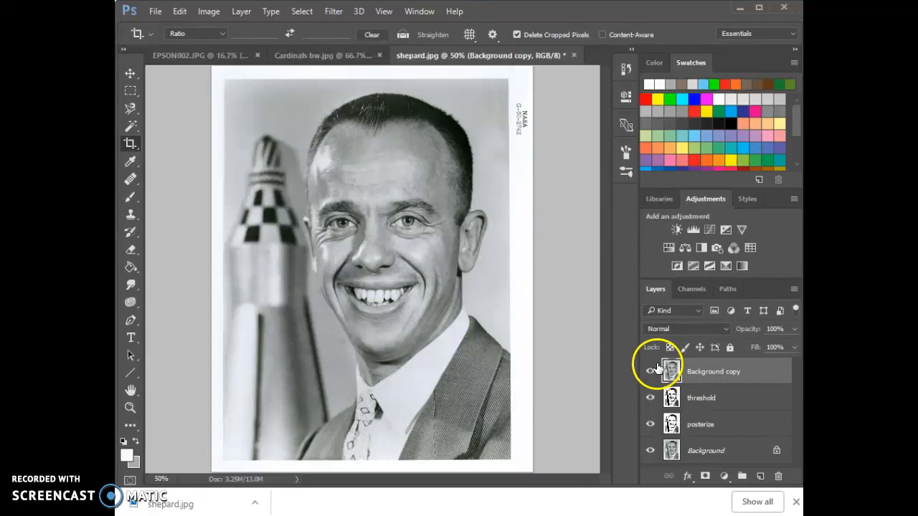
Restore the default black and white colours and preview the Stamp filter on Background copy with a Light/Dark Balance of 42
click(123, 440)
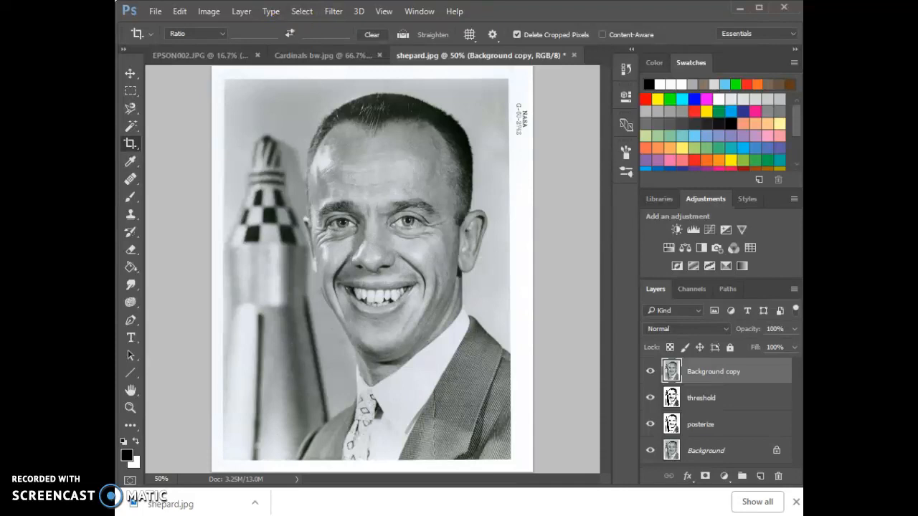
click(333, 11)
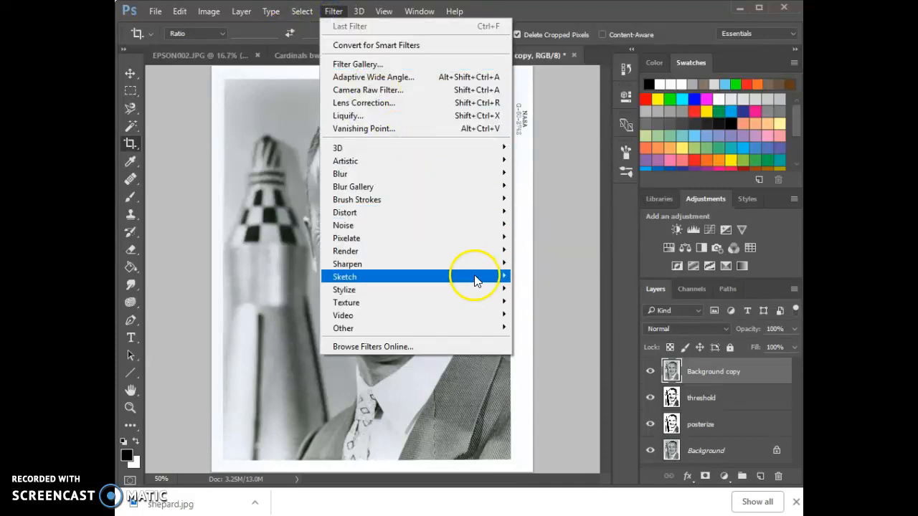
mouse_move(473, 278)
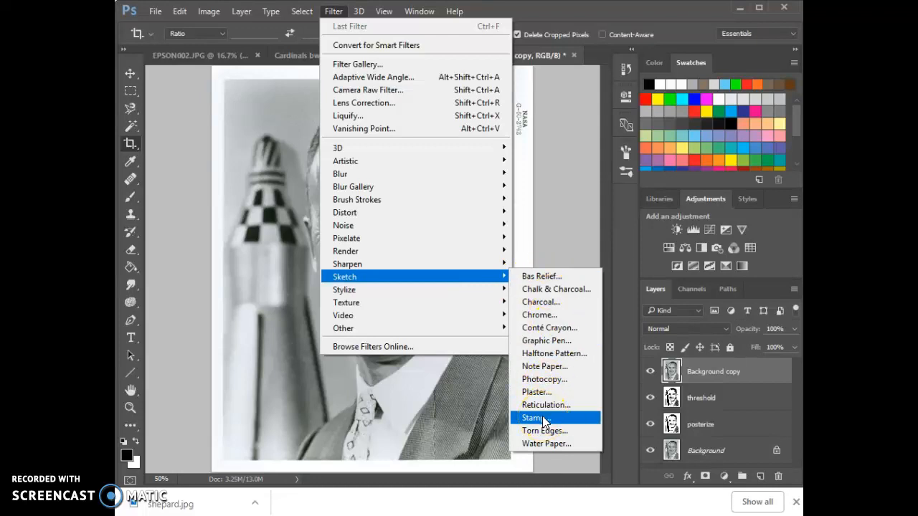
click(241, 418)
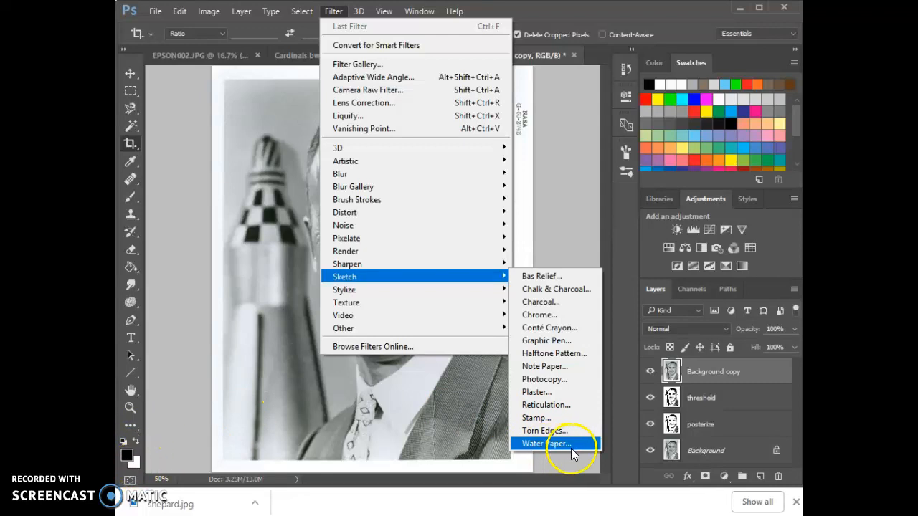
click(547, 417)
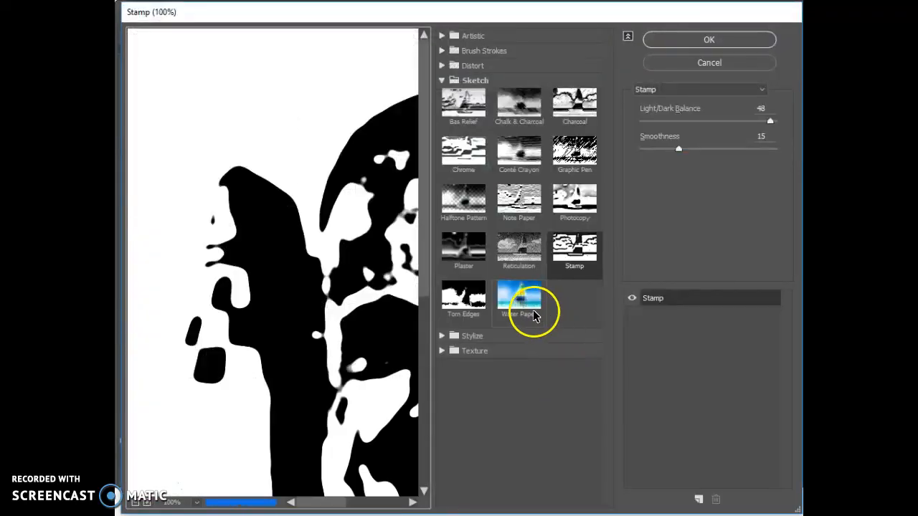
click(135, 504)
click(135, 504)
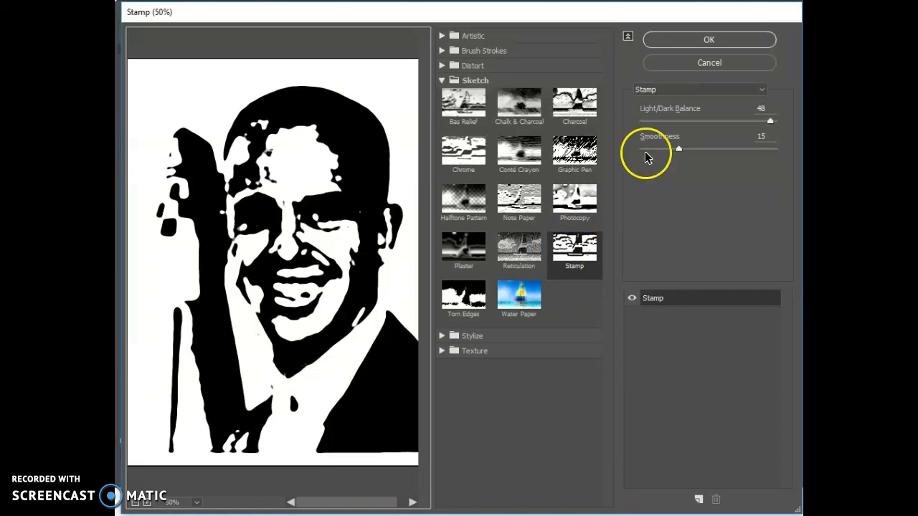
mouse_move(764, 120)
mouse_down()
mouse_move(733, 127)
mouse_move(752, 122)
mouse_up()
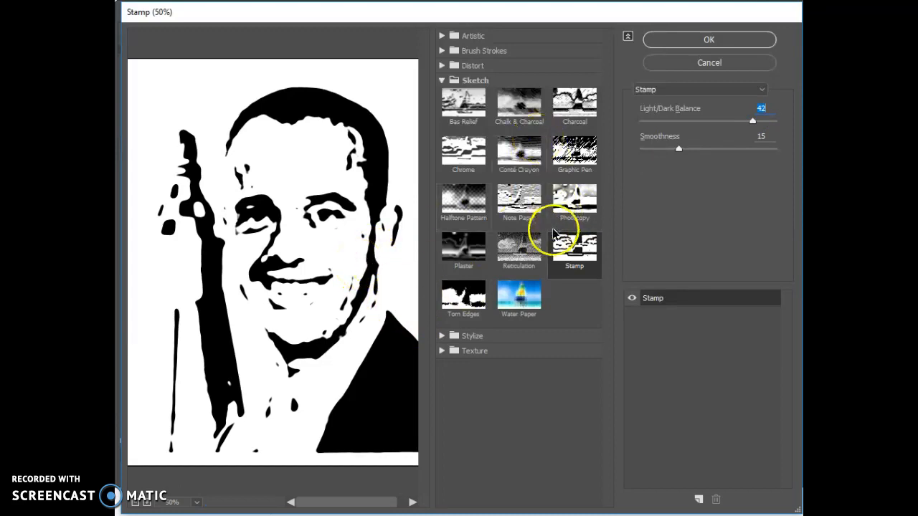
Try the Photocopy filter with Darkness 23, and the Torn Edges filter with Image Balance 29 and Smoothness 13
click(574, 214)
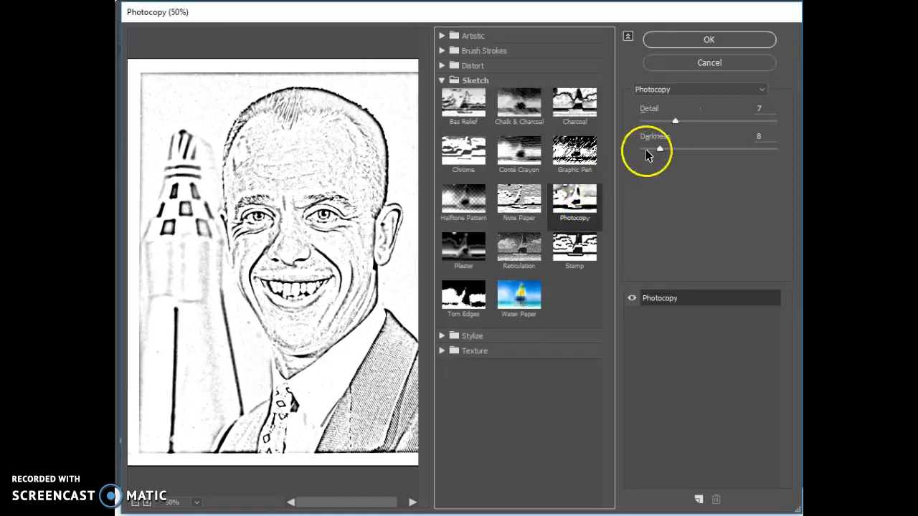
drag(658, 149, 706, 152)
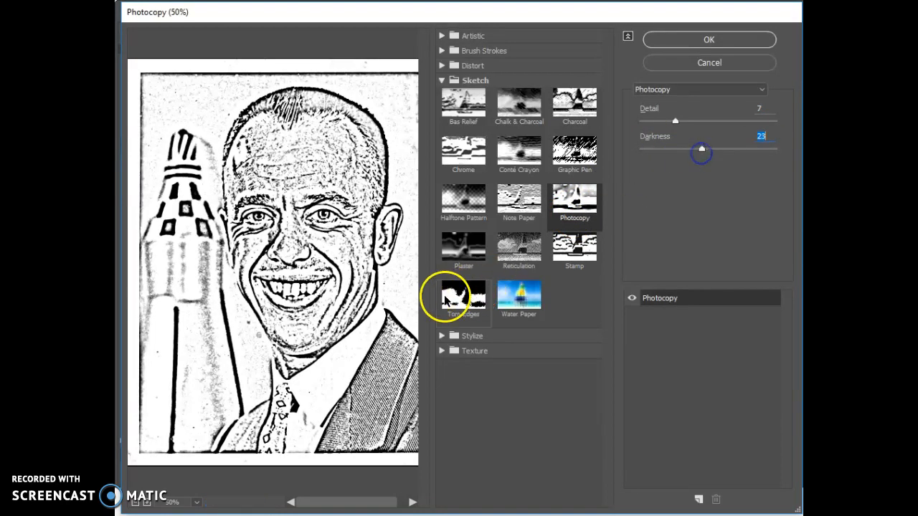
click(445, 295)
drag(731, 178, 751, 149)
drag(708, 122, 719, 122)
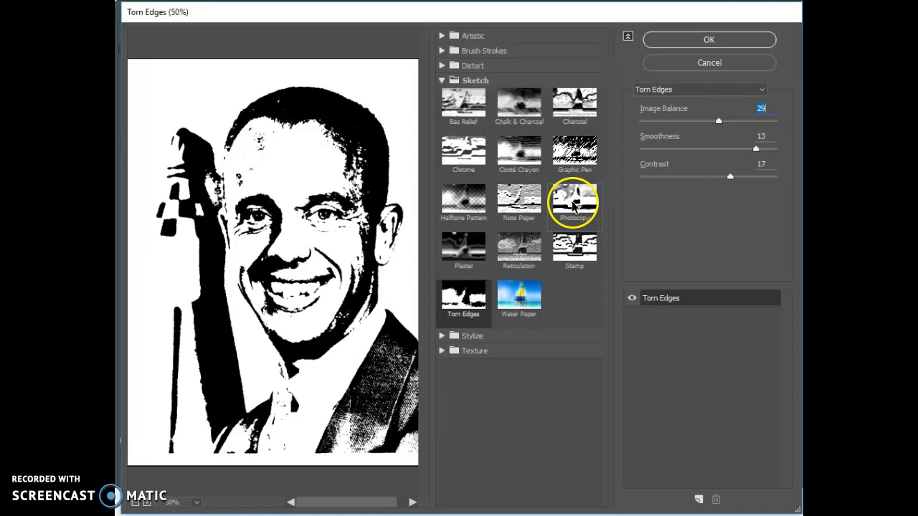
Switch to the Artistic filter Cutout and set Number of Levels to 3, with Edge Simplicity 4 and Edge Fidelity 2
click(471, 36)
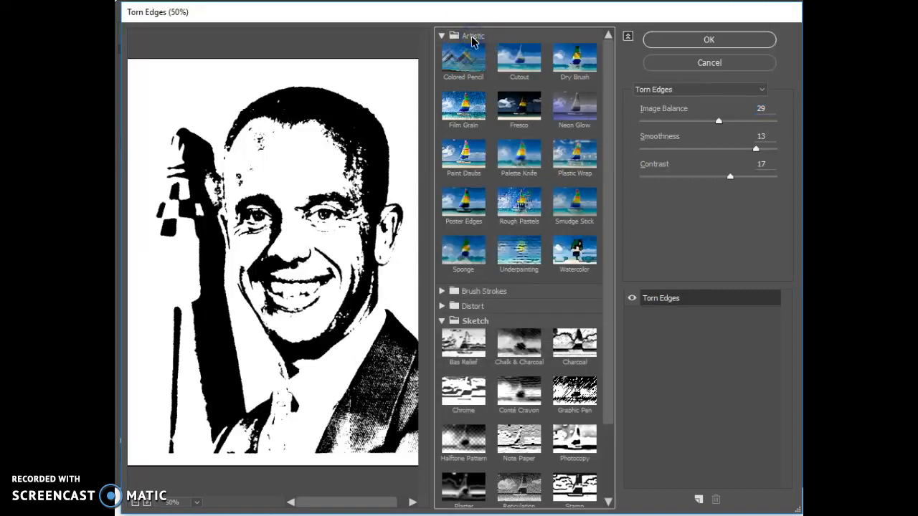
click(453, 165)
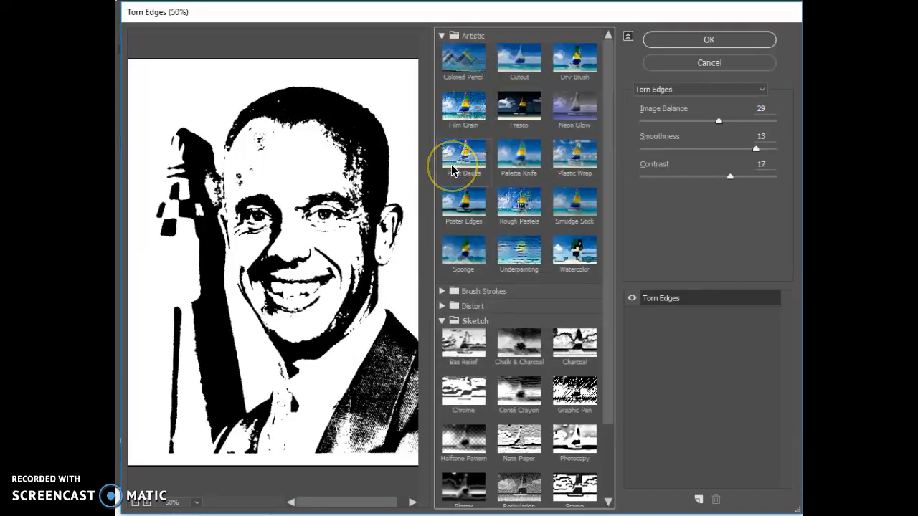
click(514, 60)
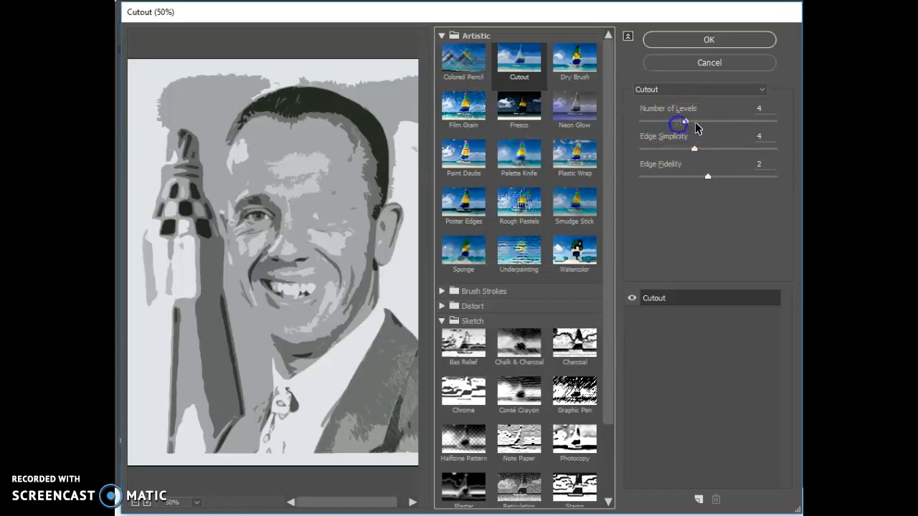
drag(686, 121, 667, 121)
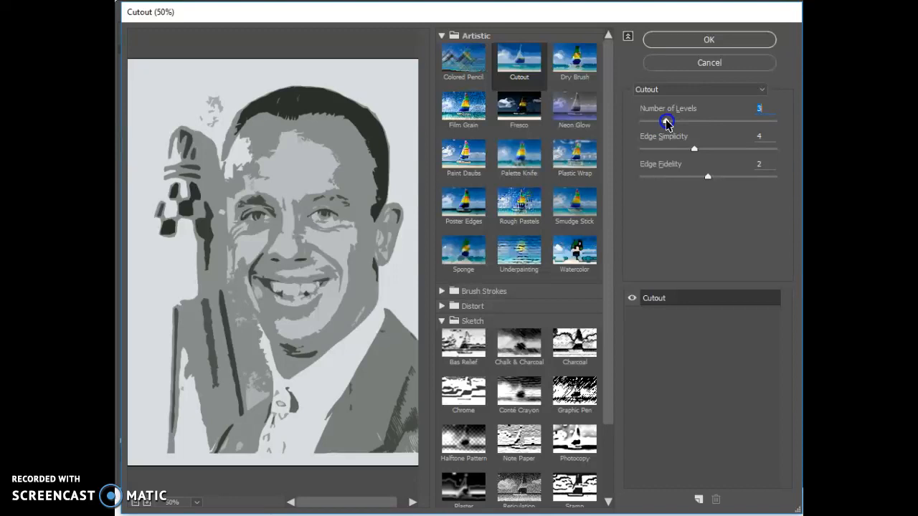
drag(662, 122, 651, 124)
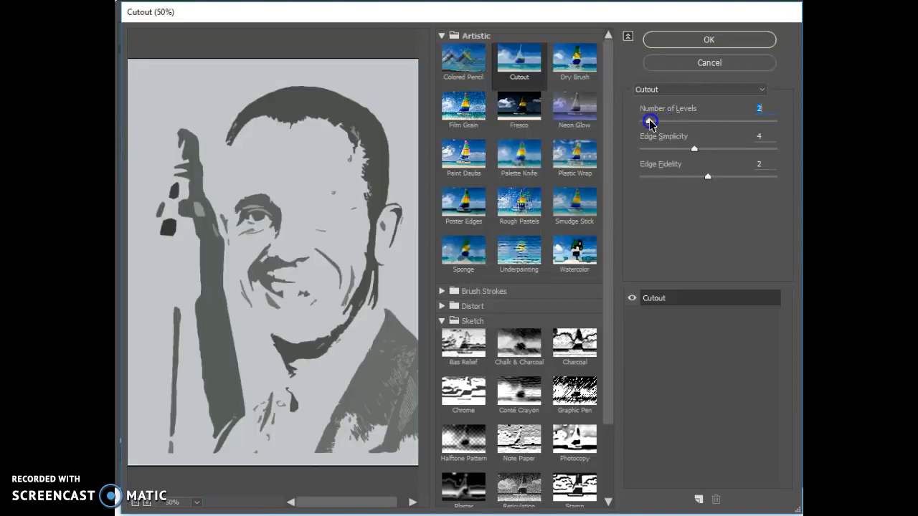
drag(650, 123, 664, 122)
click(692, 149)
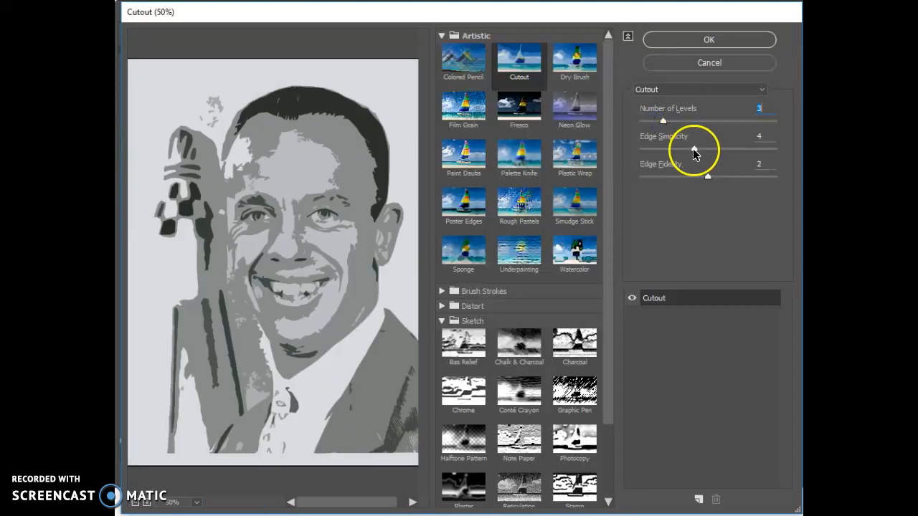
drag(708, 176, 726, 179)
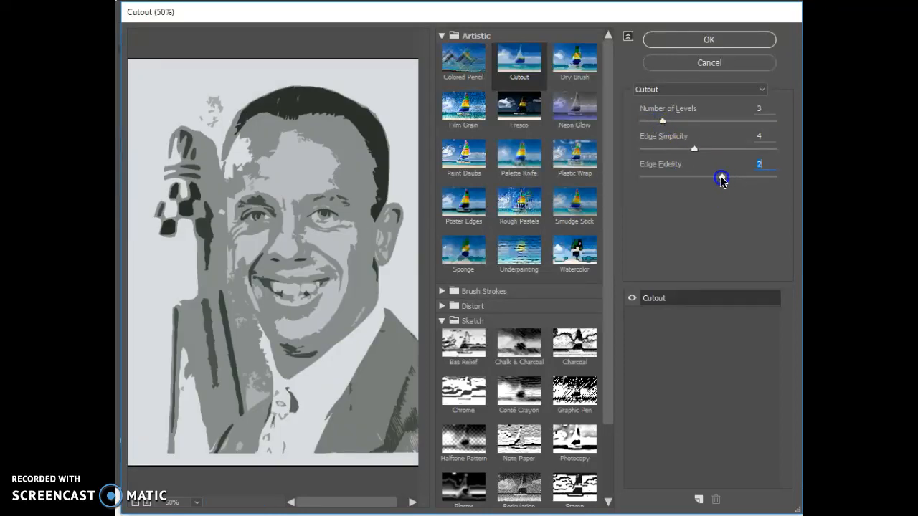